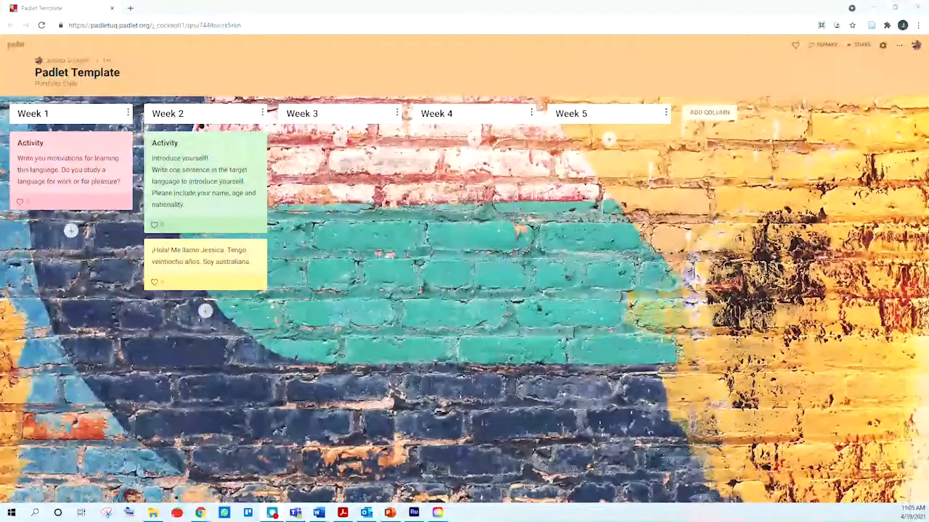
Search by first name for people to invite as padlet members, and leave the sharing options without adding anyone.
{"action": "left_click", "coordinate": [861, 46]}
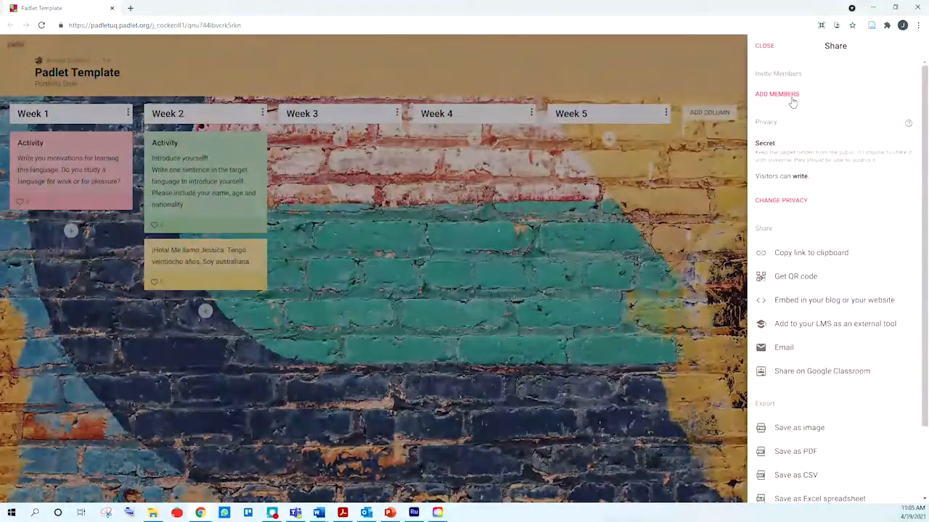
{"action": "left_click", "coordinate": [768, 94]}
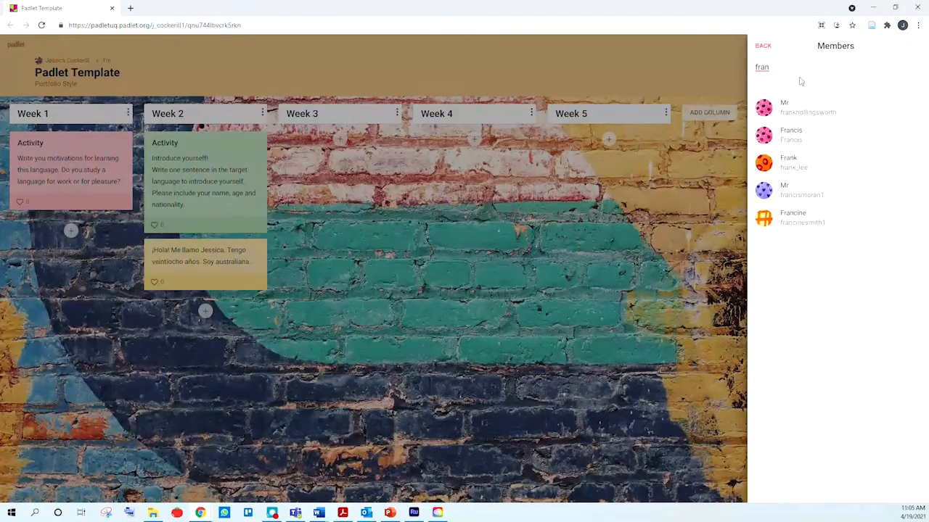
{"action": "left_click", "coordinate": [767, 47]}
{"action": "left_click", "coordinate": [767, 47]}
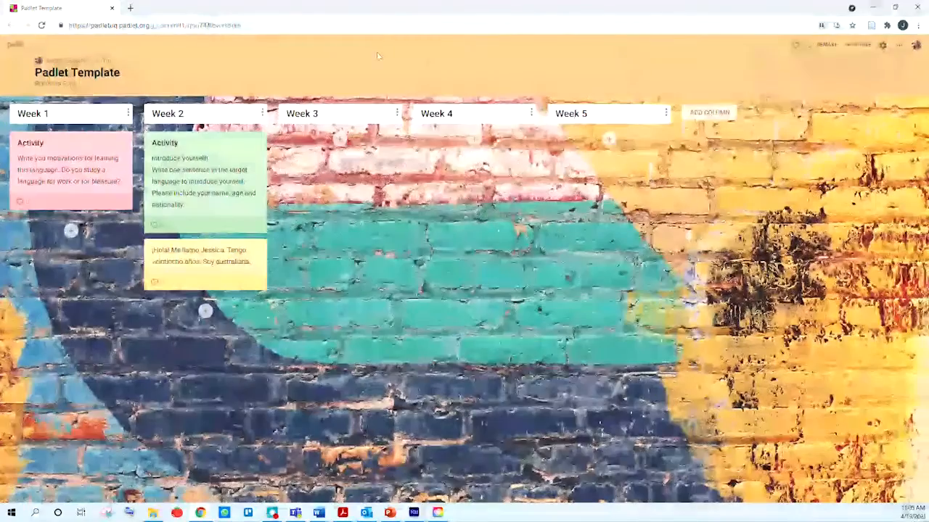
Start a blank post under the Week 2 column and discard it.
{"action": "left_click", "coordinate": [311, 24]}
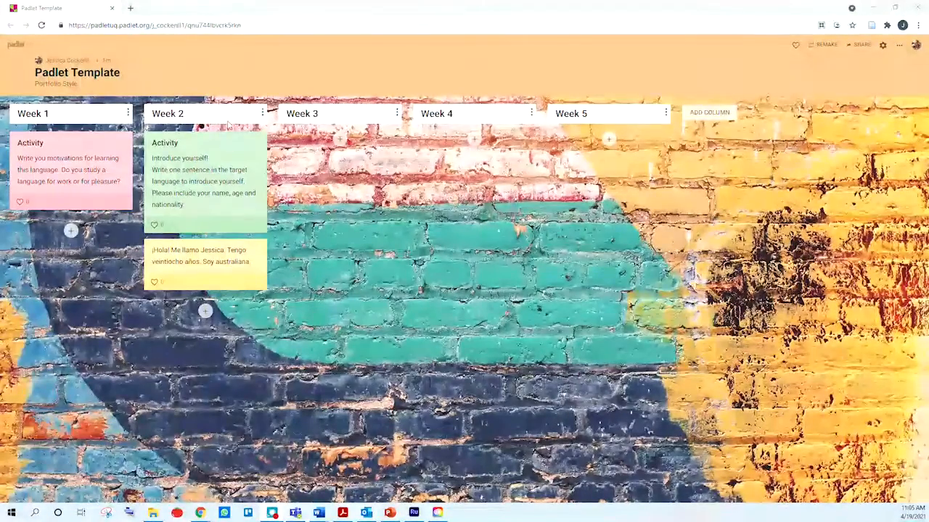
{"action": "left_click", "coordinate": [205, 313]}
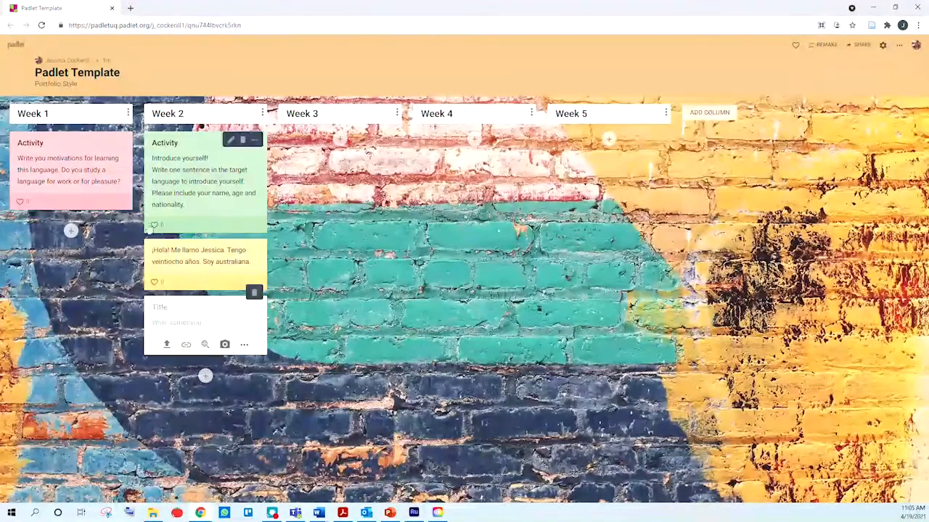
{"action": "left_click", "coordinate": [421, 294]}
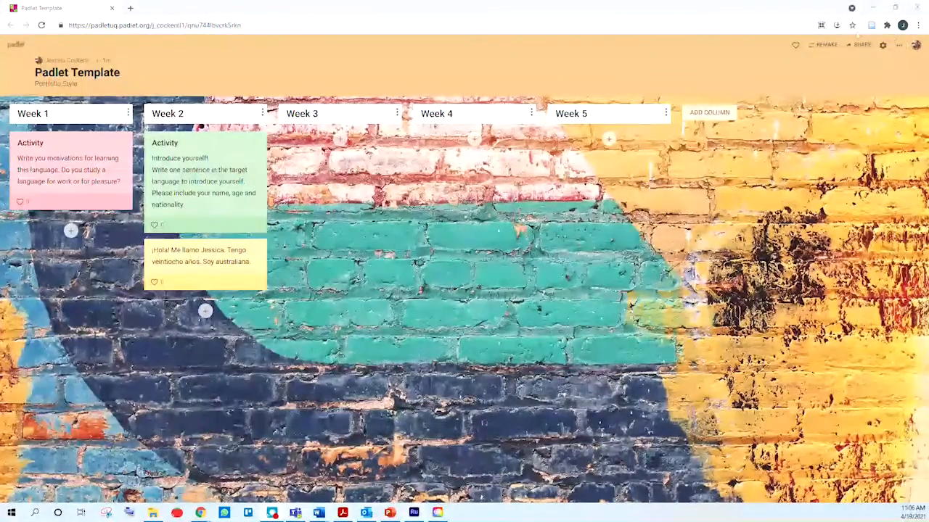
Enable author attribution and comments on the padlet's posts, keep reactions set to Like, and save the settings.
{"action": "left_click", "coordinate": [883, 46]}
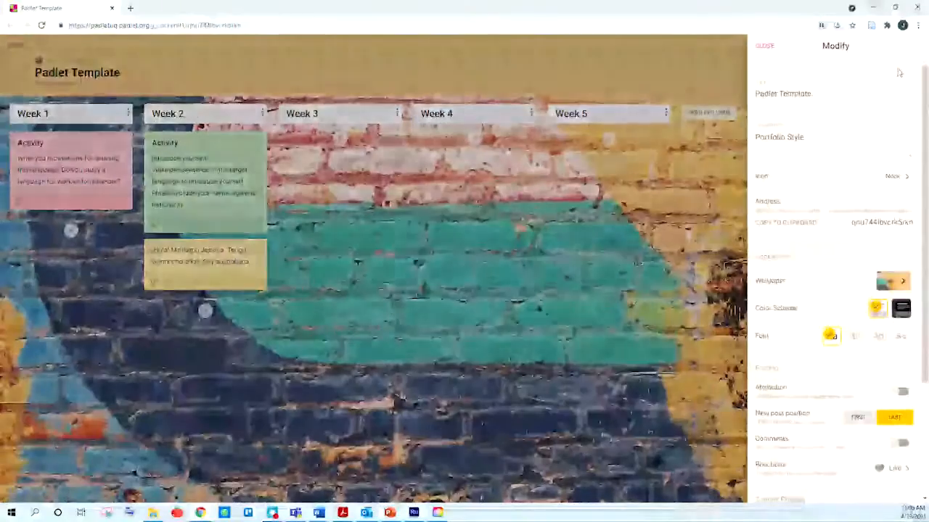
{"action": "scroll", "coordinate": [835, 193], "scroll_direction": "down", "scroll_amount": 3}
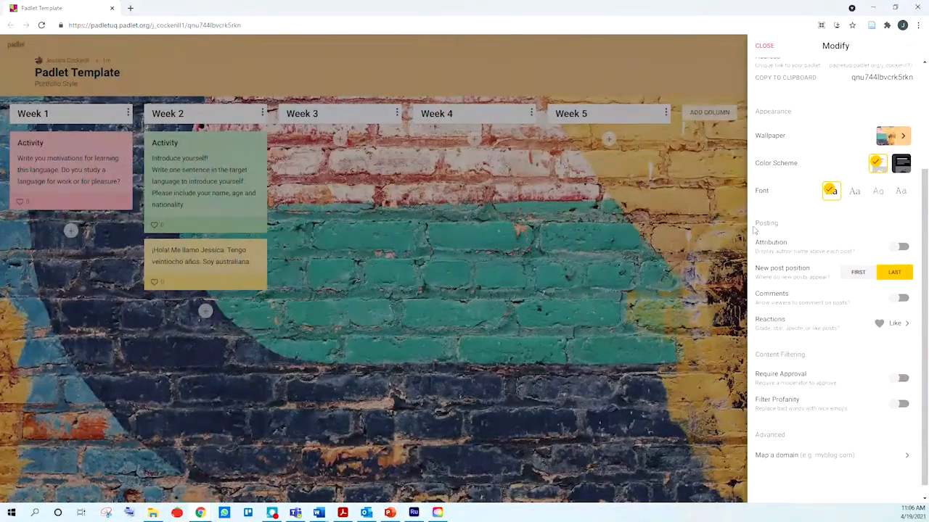
{"action": "left_click", "coordinate": [900, 247]}
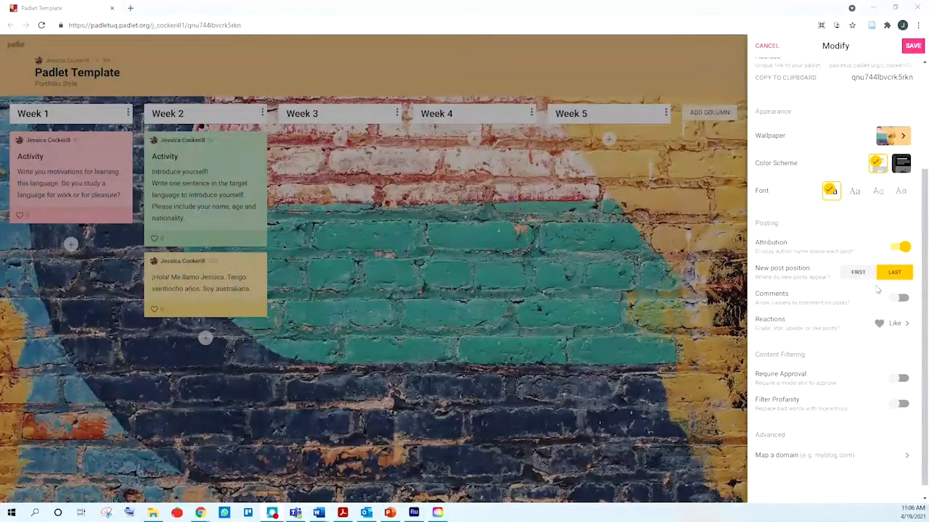
{"action": "left_click", "coordinate": [898, 301]}
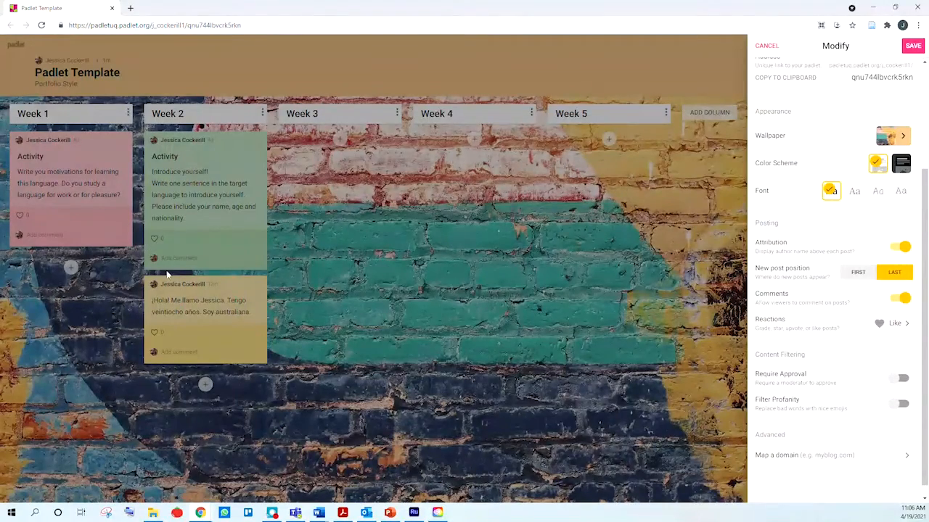
{"action": "left_click", "coordinate": [829, 324]}
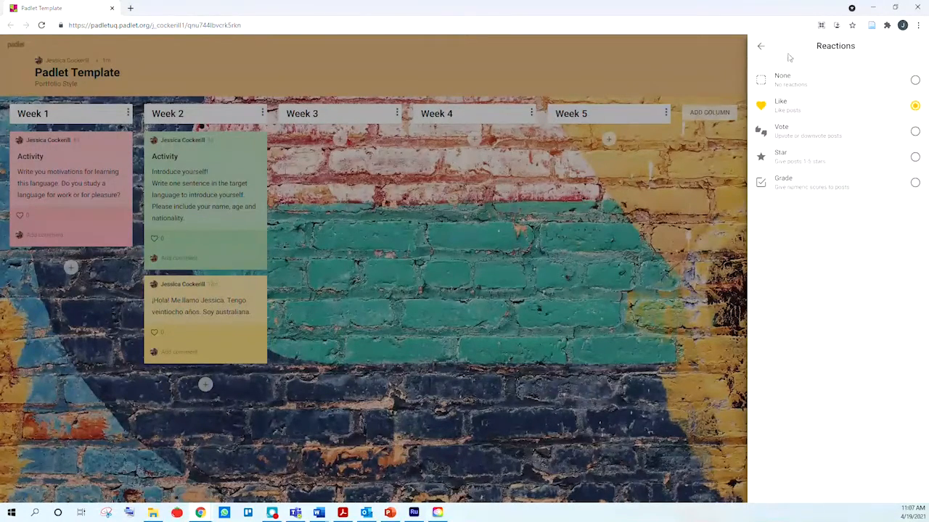
{"action": "left_click", "coordinate": [759, 48]}
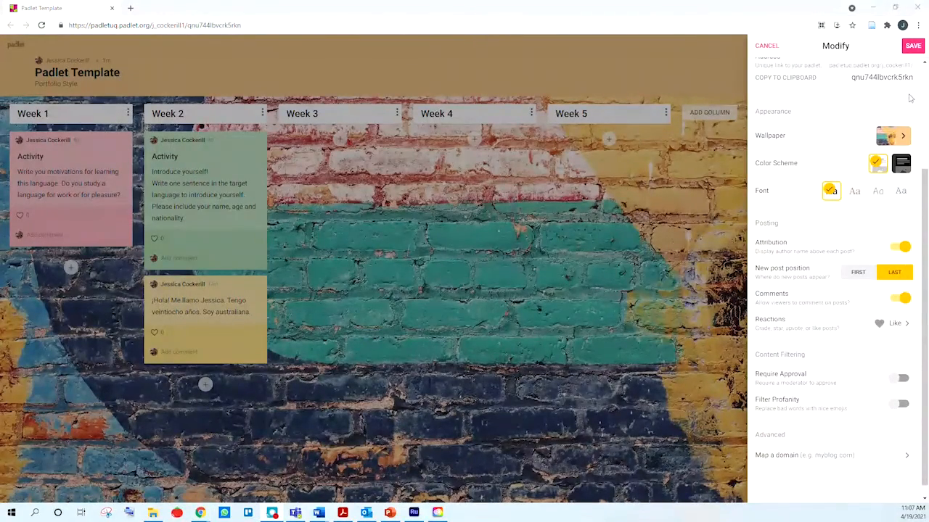
{"action": "scroll", "coordinate": [910, 97], "scroll_direction": "up", "scroll_amount": 1}
{"action": "left_click", "coordinate": [912, 45]}
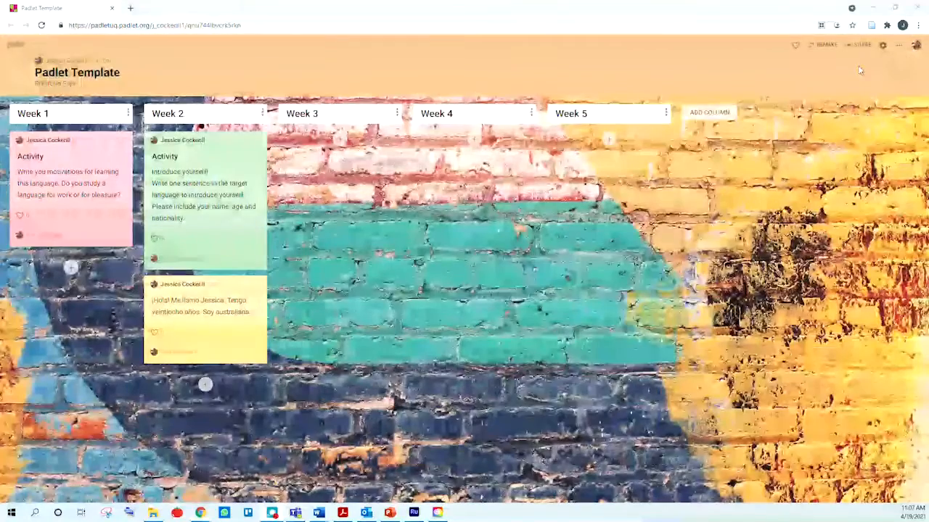
Change the padlet's privacy to Org wide, keep visitor permissions at Can write, and save.
{"action": "left_click", "coordinate": [862, 44]}
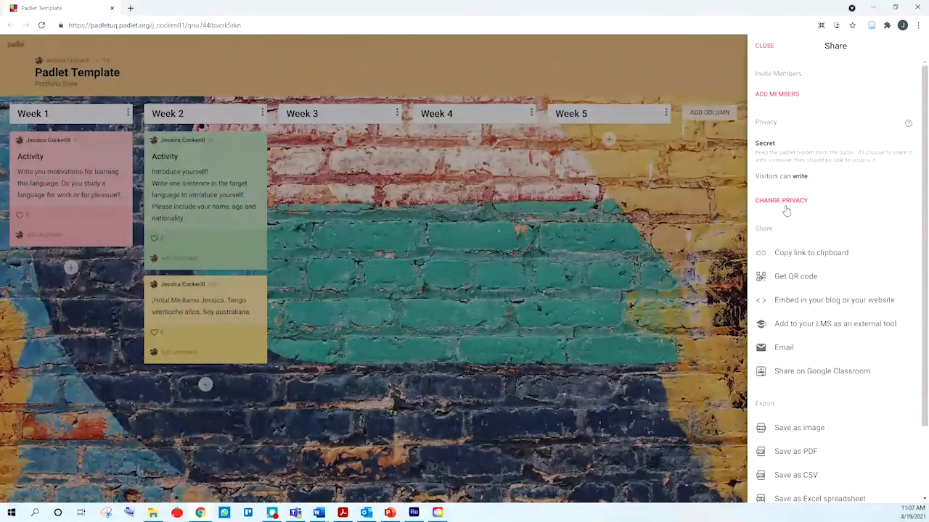
{"action": "left_click", "coordinate": [792, 205]}
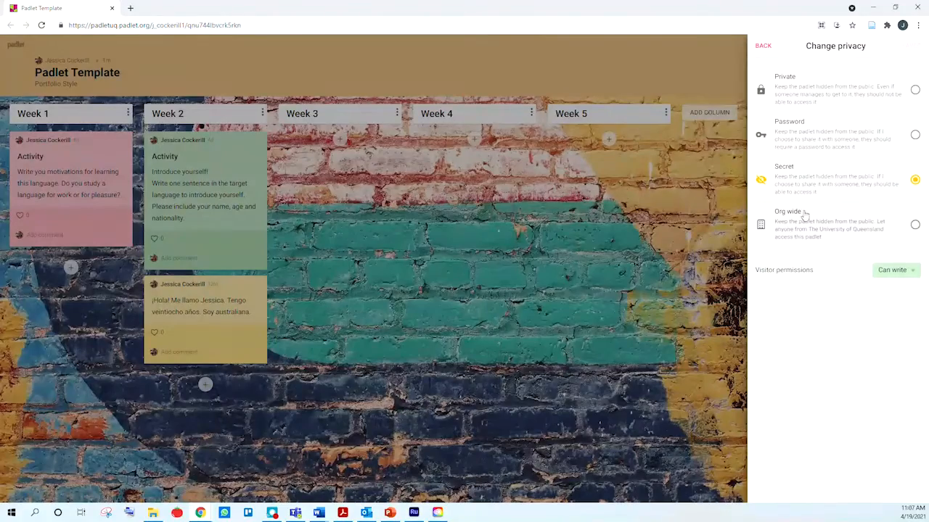
{"action": "left_click", "coordinate": [911, 231]}
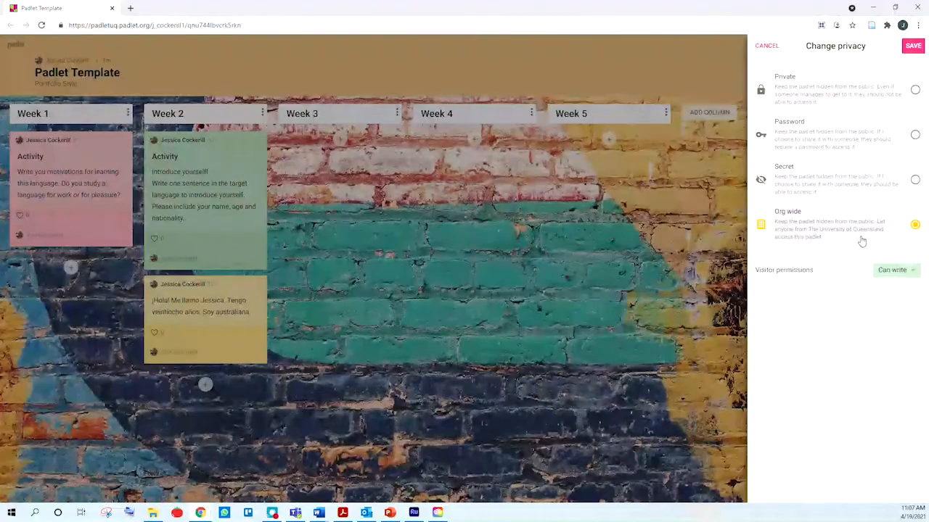
{"action": "left_click", "coordinate": [891, 270]}
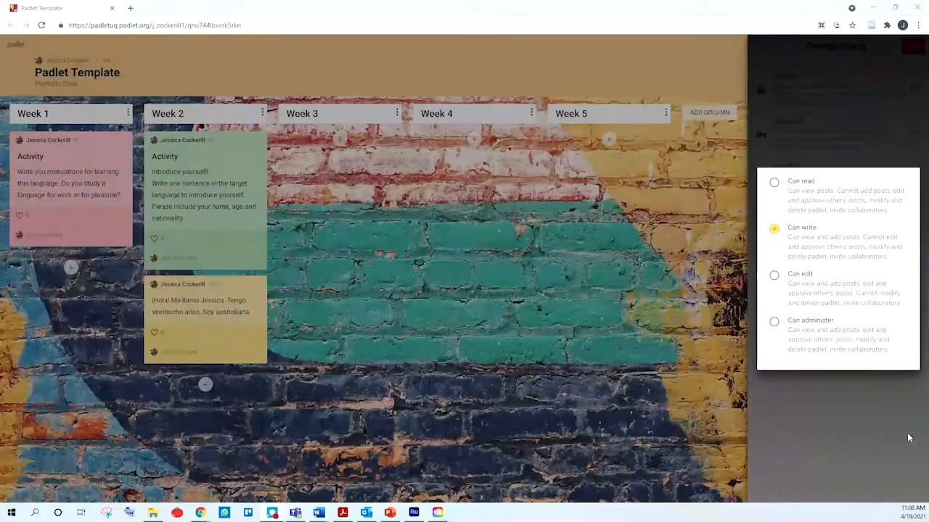
{"action": "left_click", "coordinate": [851, 403]}
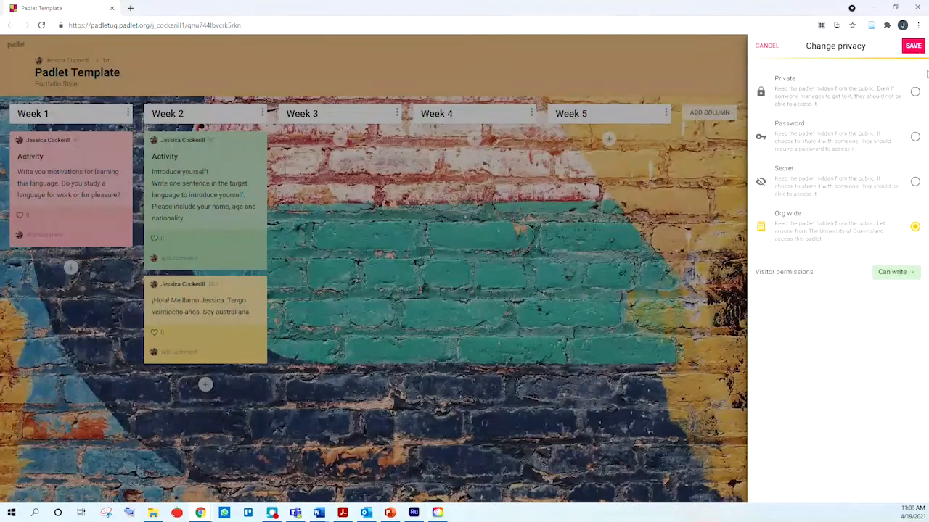
{"action": "left_click", "coordinate": [914, 48]}
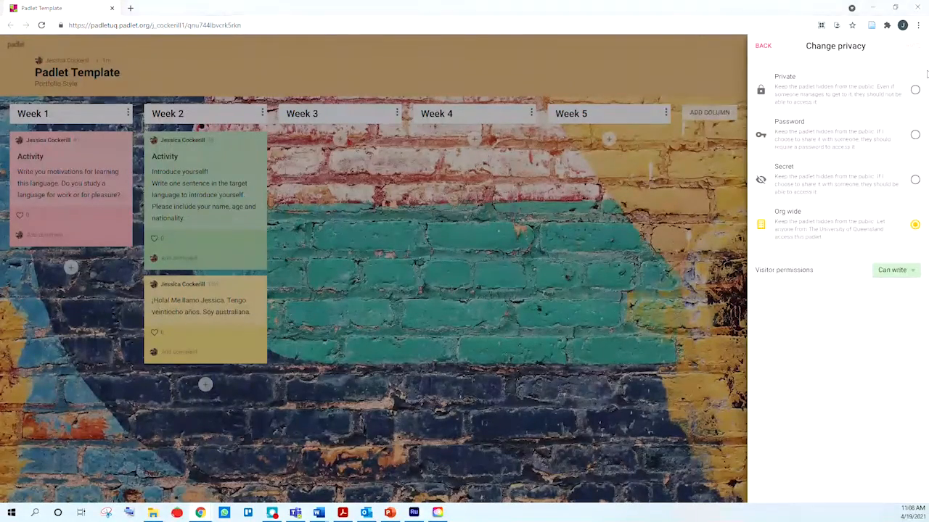
{"action": "left_click", "coordinate": [762, 46]}
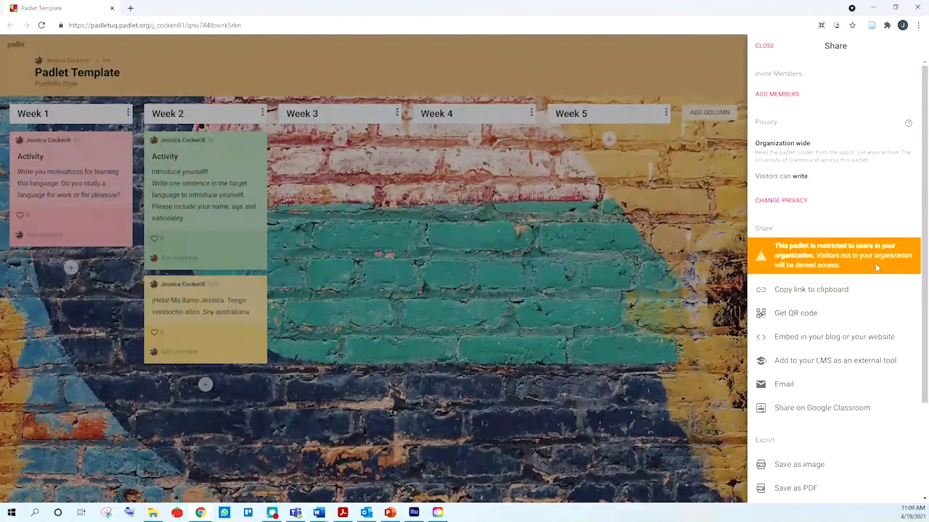
Open the padlet's LMS external tool details and set the behavior to "Everyone works on their own copy of this padlet".
{"action": "scroll", "coordinate": [878, 266], "scroll_direction": "down", "scroll_amount": 1}
{"action": "scroll", "coordinate": [879, 264], "scroll_direction": "down", "scroll_amount": 1}
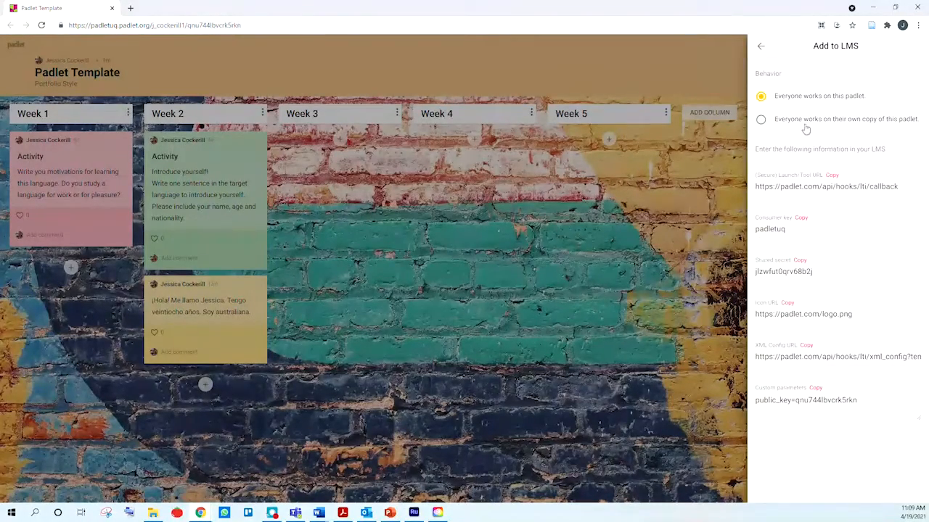
{"action": "left_click", "coordinate": [761, 119]}
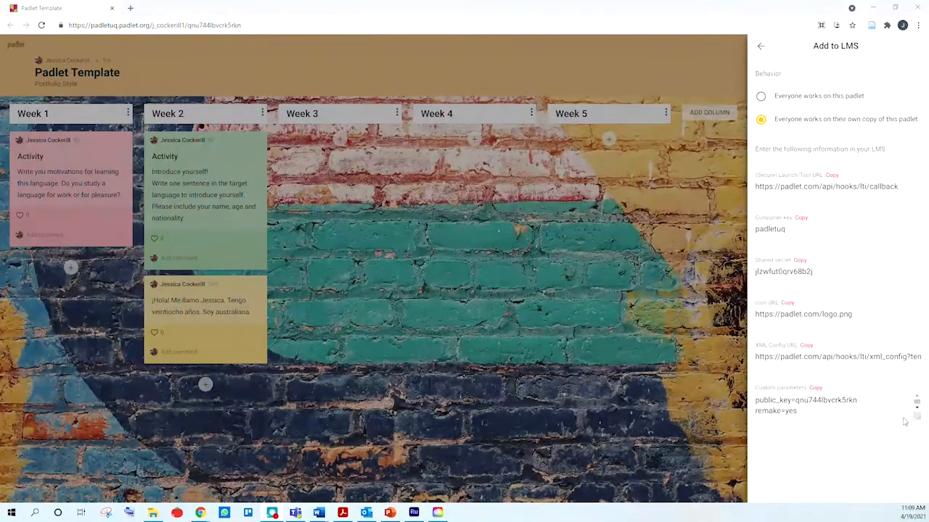
Arrange the Padlet and Blackboard course browser windows side by side.
{"action": "left_click", "coordinate": [894, 7]}
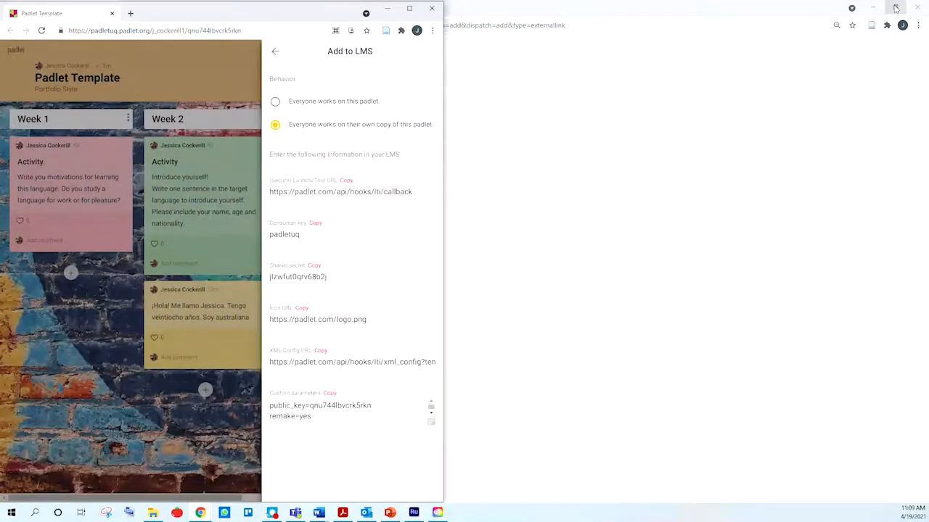
{"action": "left_click", "coordinate": [798, 12]}
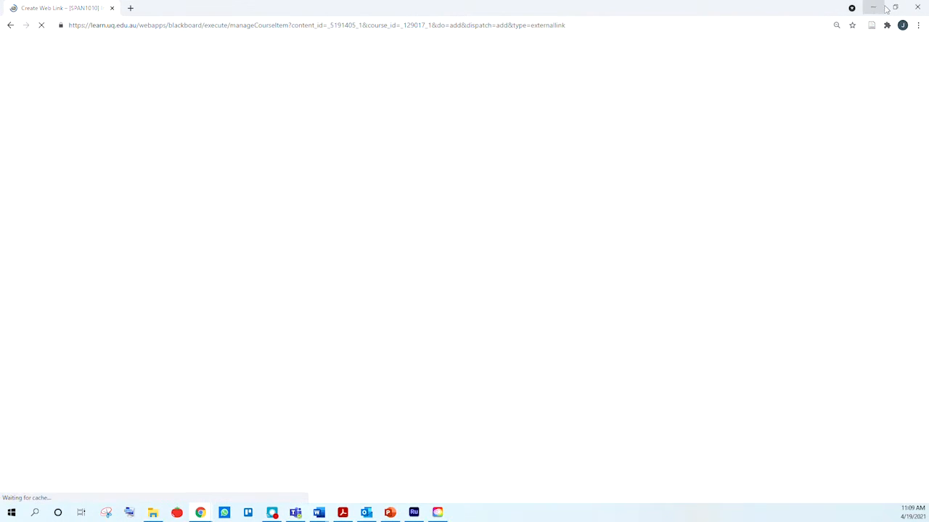
{"action": "left_click", "coordinate": [895, 7]}
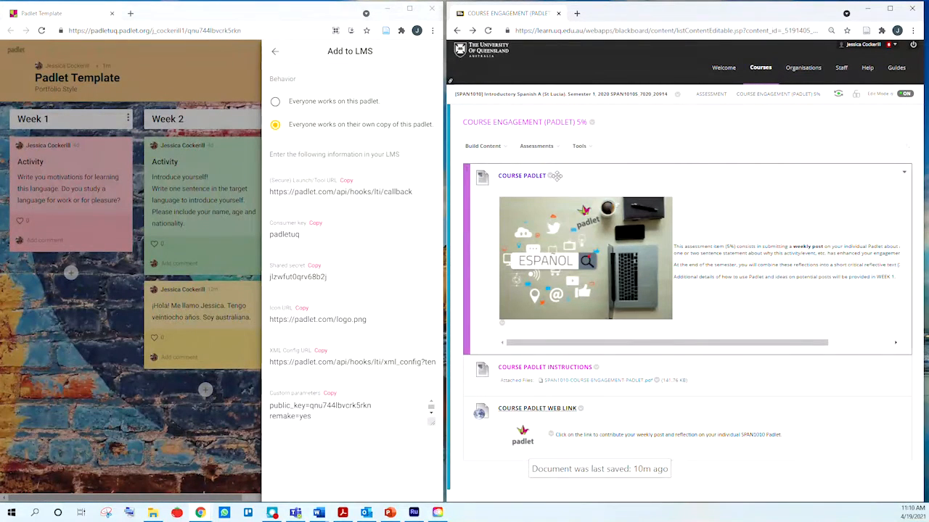
Create a Web Link in the Blackboard Course Engagement (Padlet) 5% area and name it "Padlet Template Link".
{"action": "left_click", "coordinate": [491, 149]}
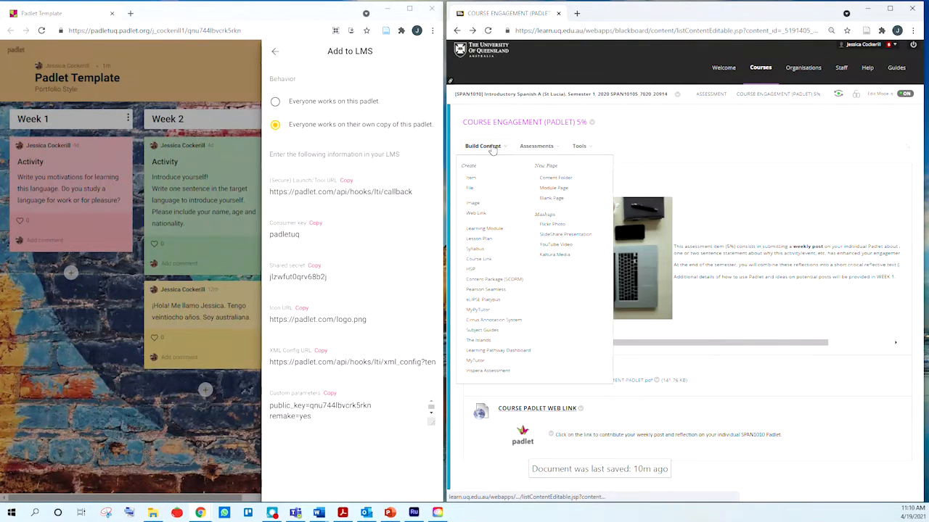
{"action": "left_click", "coordinate": [476, 213]}
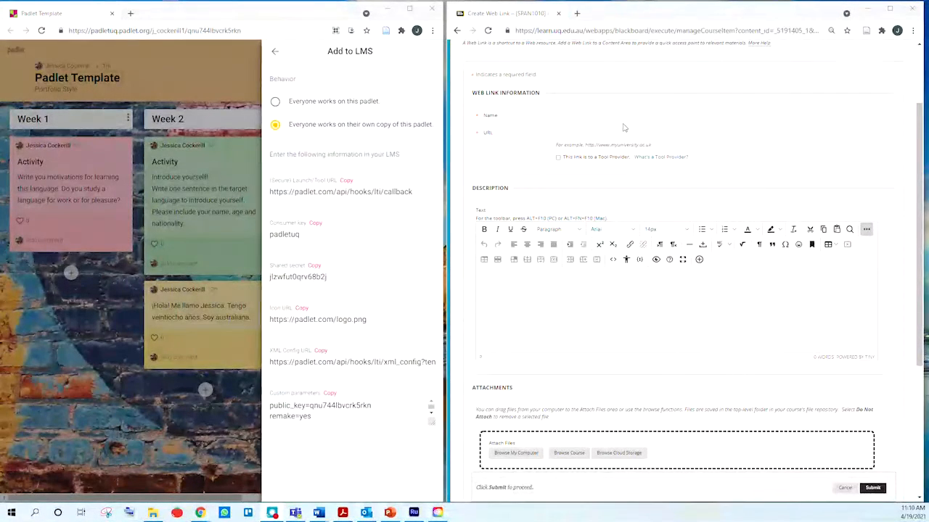
{"action": "left_click", "coordinate": [621, 118]}
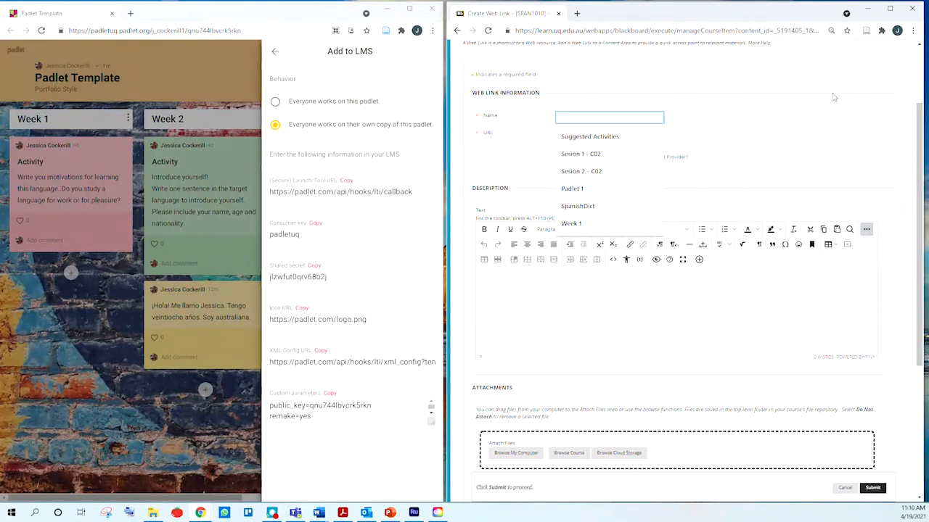
{"action": "type", "text": "Padlet"}
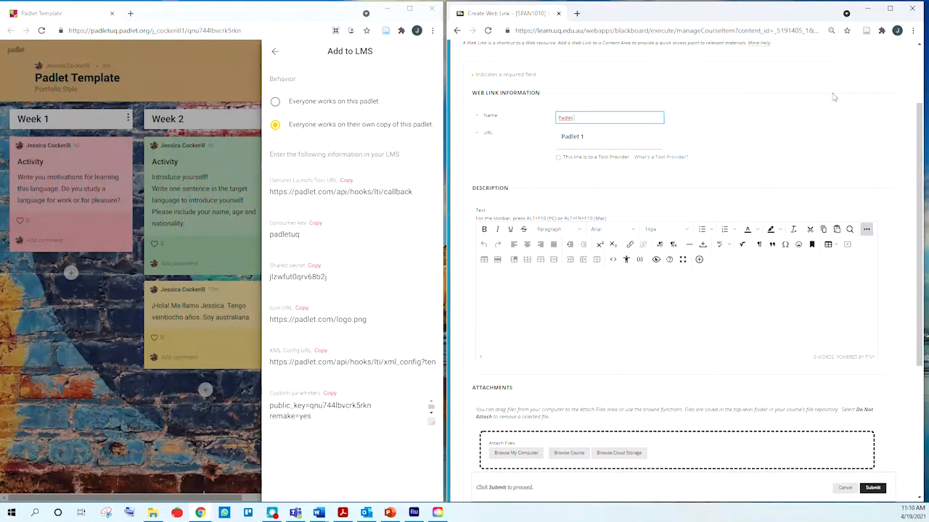
{"action": "type", "text": " Template Link"}
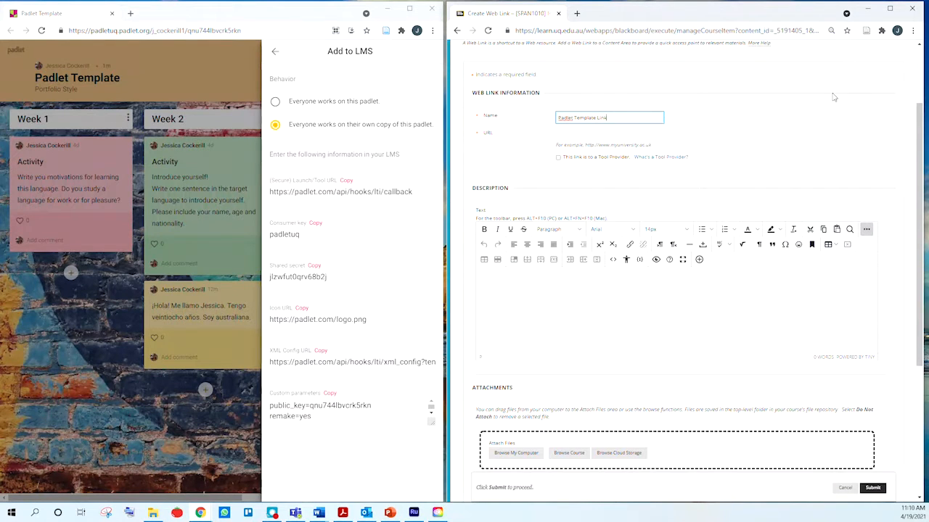
{"action": "left_click", "coordinate": [580, 136]}
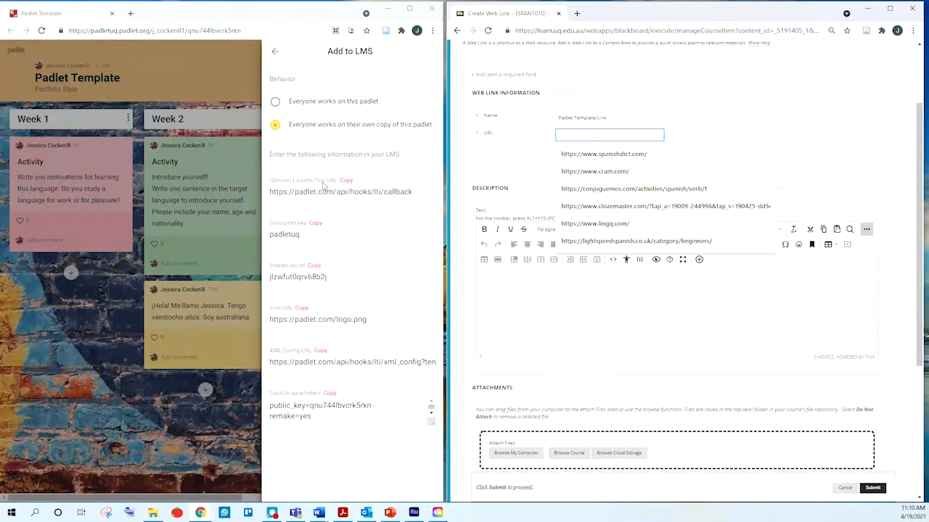
{"action": "left_click", "coordinate": [415, 196]}
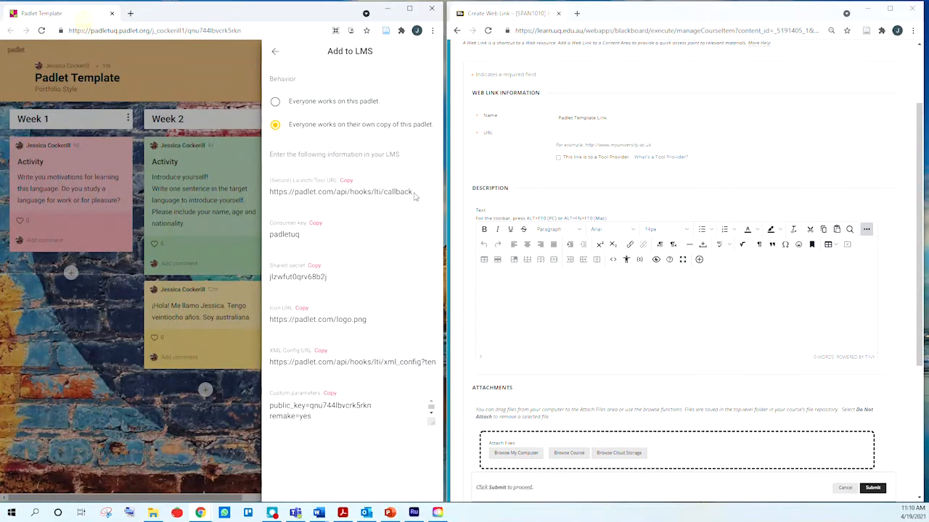
{"action": "double_click", "coordinate": [397, 193]}
{"action": "triple_click", "coordinate": [395, 193]}
{"action": "key", "text": "ctrl+c"}
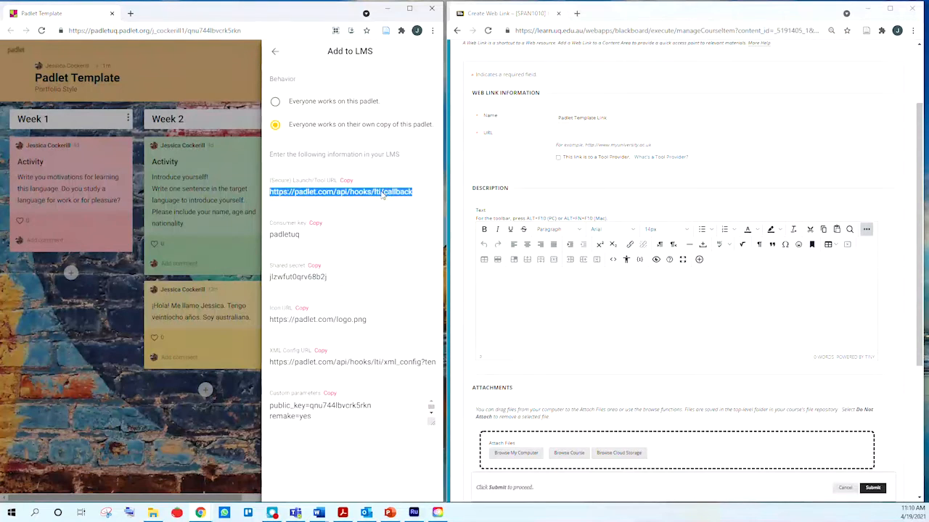
{"action": "left_click", "coordinate": [580, 135]}
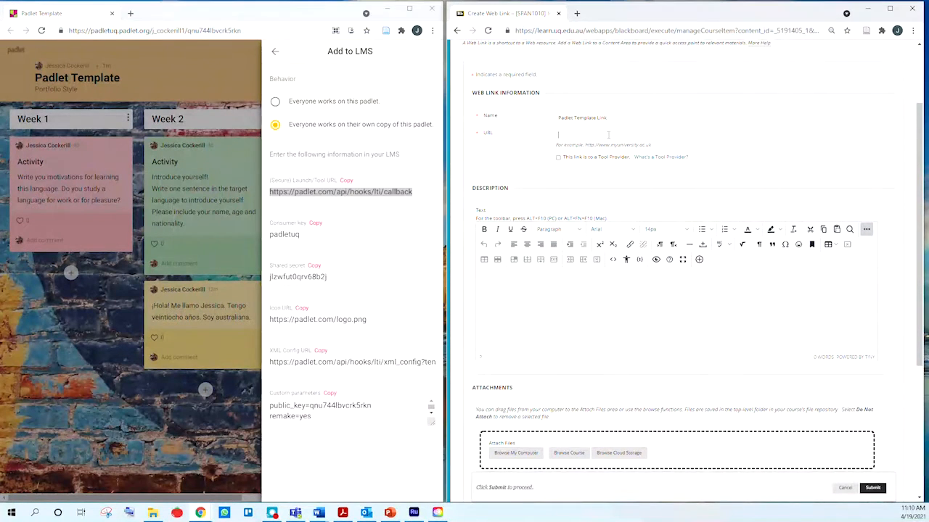
{"action": "key", "text": "ctrl+v"}
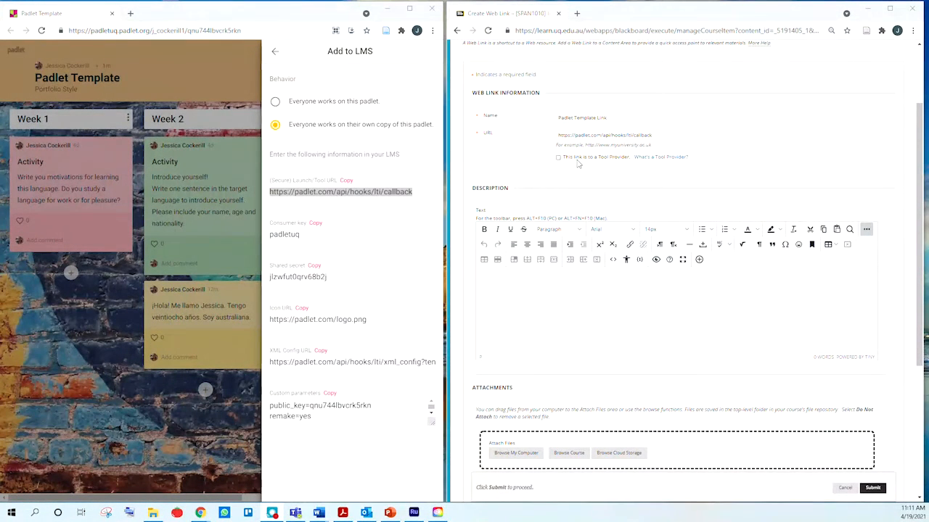
Mark the web link as a link to a Tool Provider and copy Padlet's consumer key into its Key field.
{"action": "left_click", "coordinate": [558, 158]}
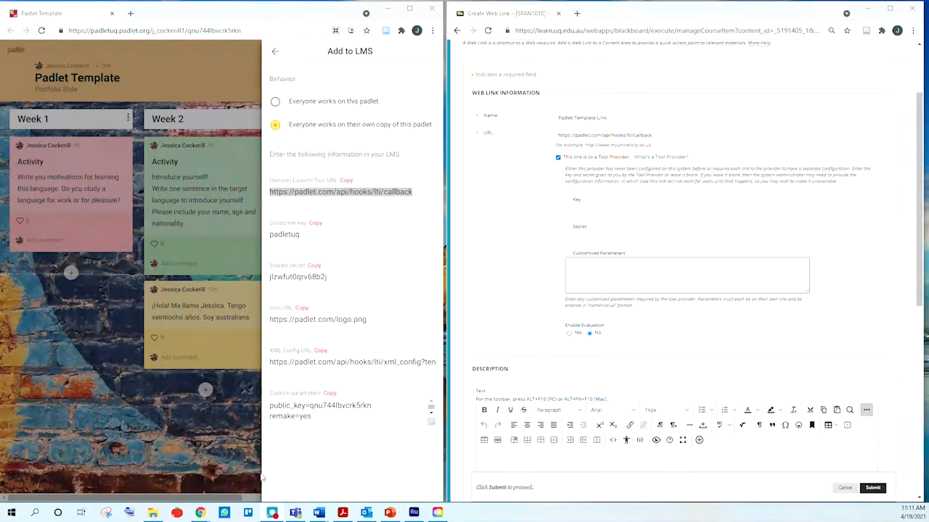
{"action": "left_click", "coordinate": [303, 240]}
{"action": "left_click_drag", "start_coordinate": [304, 240], "coordinate": [267, 241]}
{"action": "key", "text": "ctrl+c"}
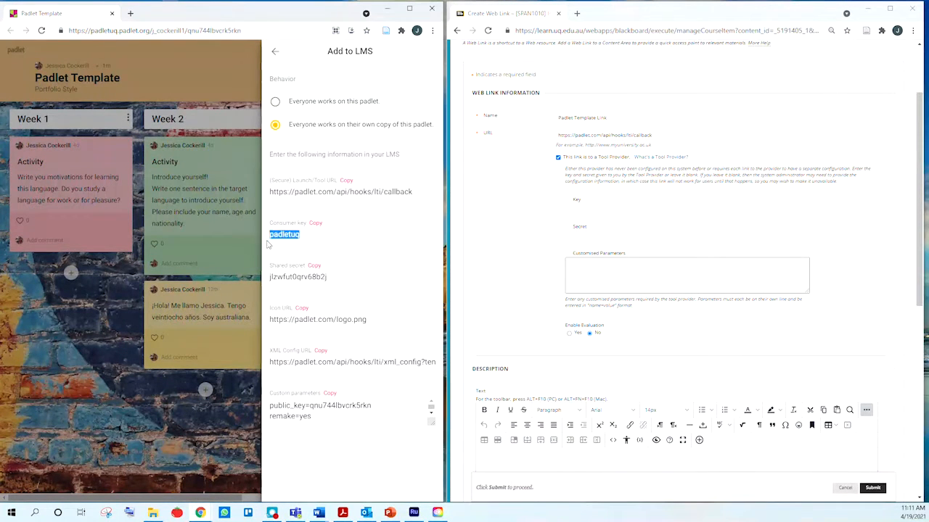
{"action": "left_click", "coordinate": [594, 210]}
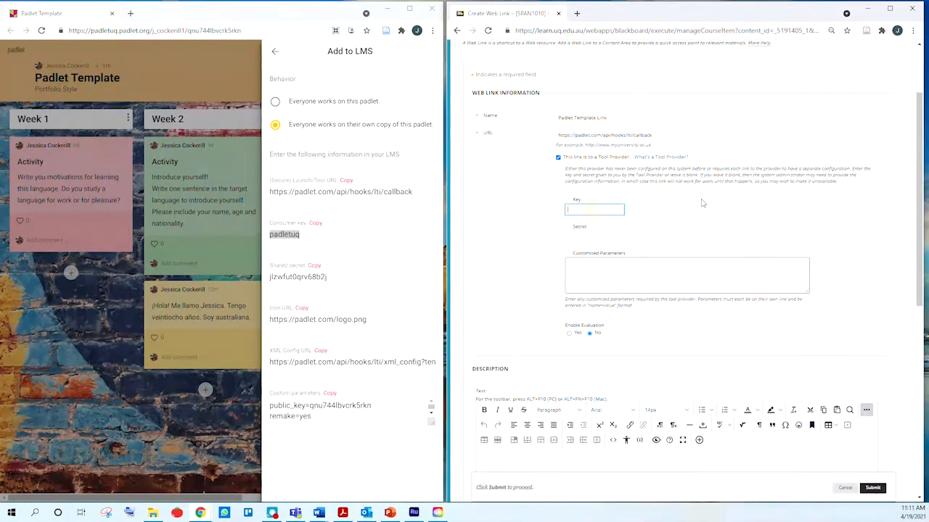
{"action": "key", "text": "ctrl+v"}
Copy Padlet's shared secret into the web link's Secret field.
{"action": "left_click", "coordinate": [376, 281]}
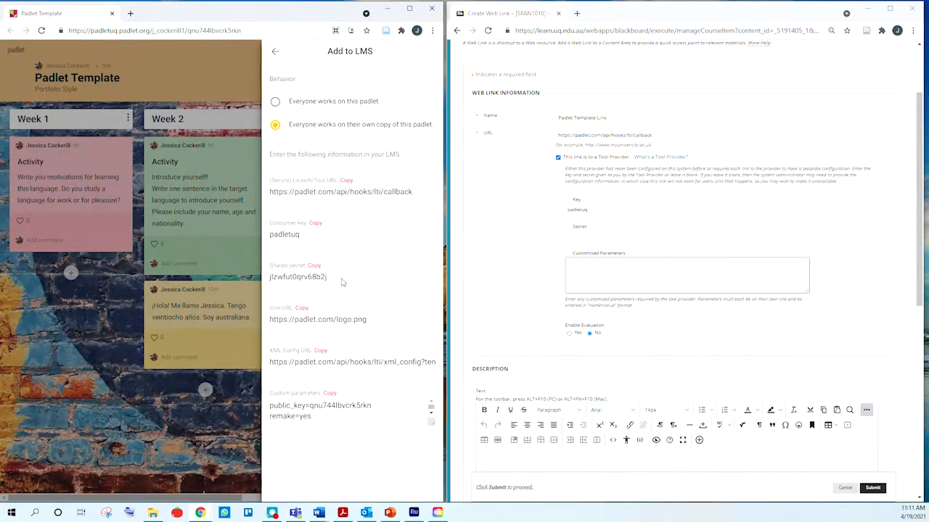
{"action": "left_click_drag", "start_coordinate": [343, 282], "coordinate": [270, 284]}
{"action": "key", "text": "ctrl+c"}
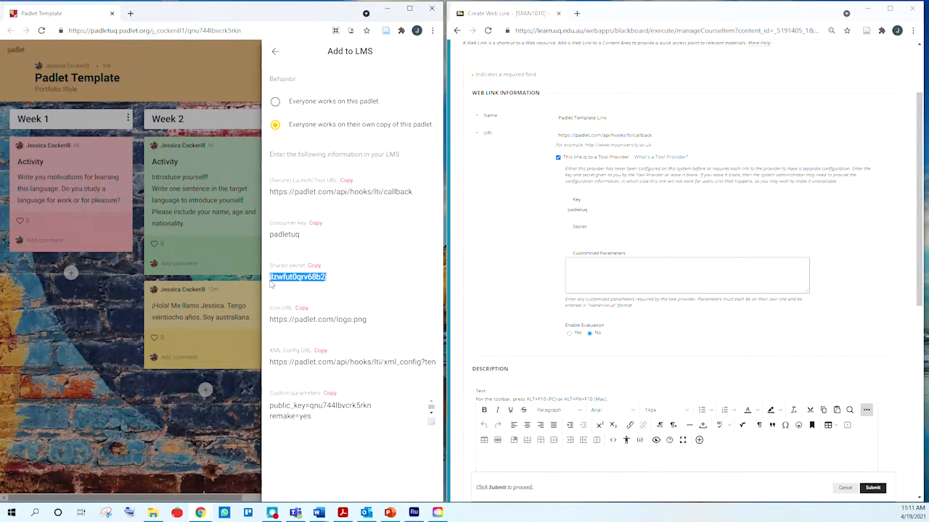
{"action": "left_click", "coordinate": [594, 236]}
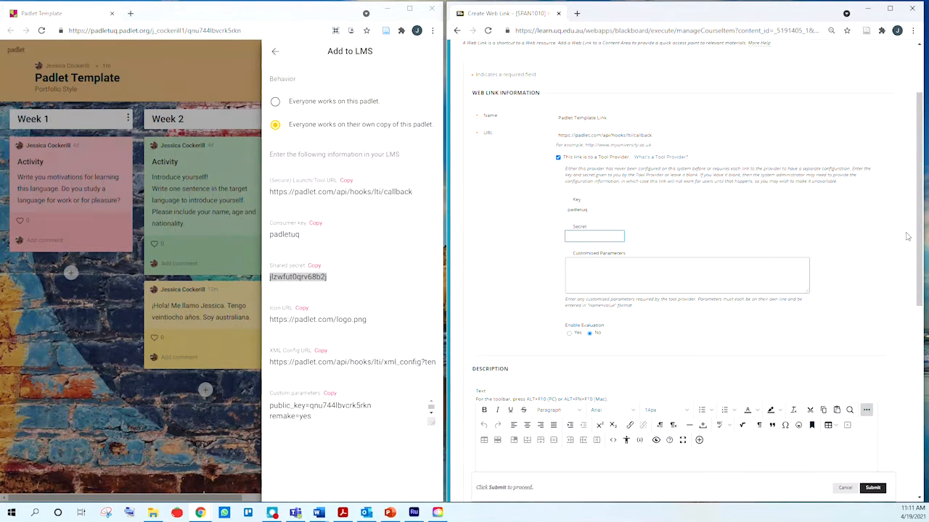
{"action": "key", "text": "ctrl+v"}
Copy both lines of Padlet's custom parameters, the public key and remake=yes, into the web link's Customised Parameters.
{"action": "left_click", "coordinate": [391, 459]}
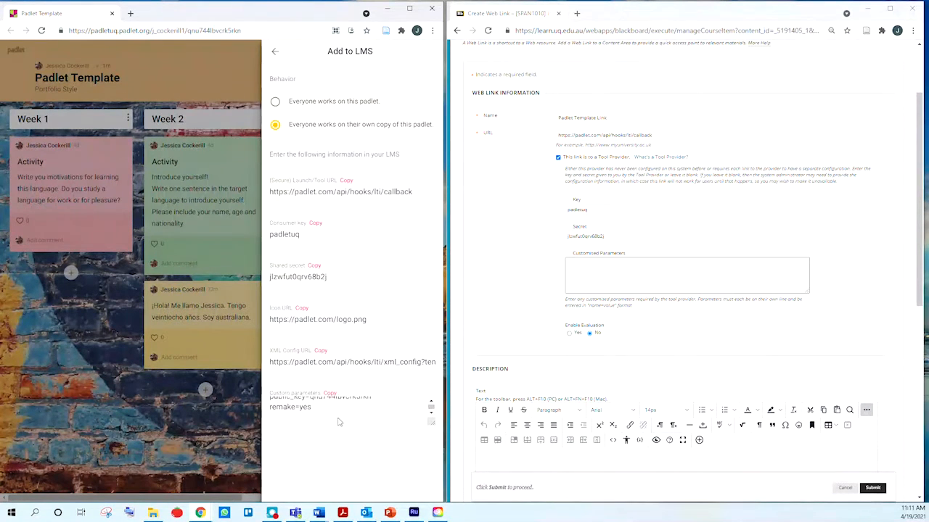
{"action": "left_click_drag", "start_coordinate": [332, 415], "coordinate": [252, 405]}
{"action": "key", "text": "ctrl+c"}
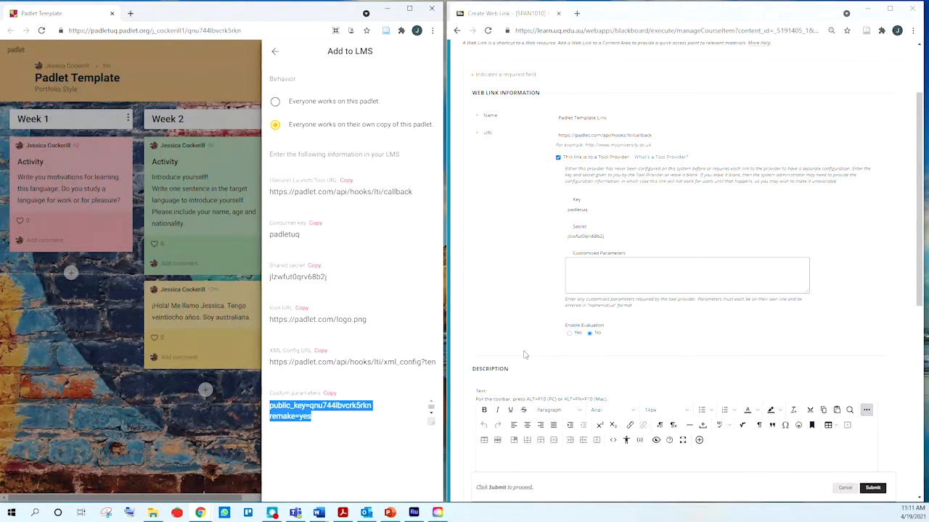
{"action": "left_click", "coordinate": [601, 269]}
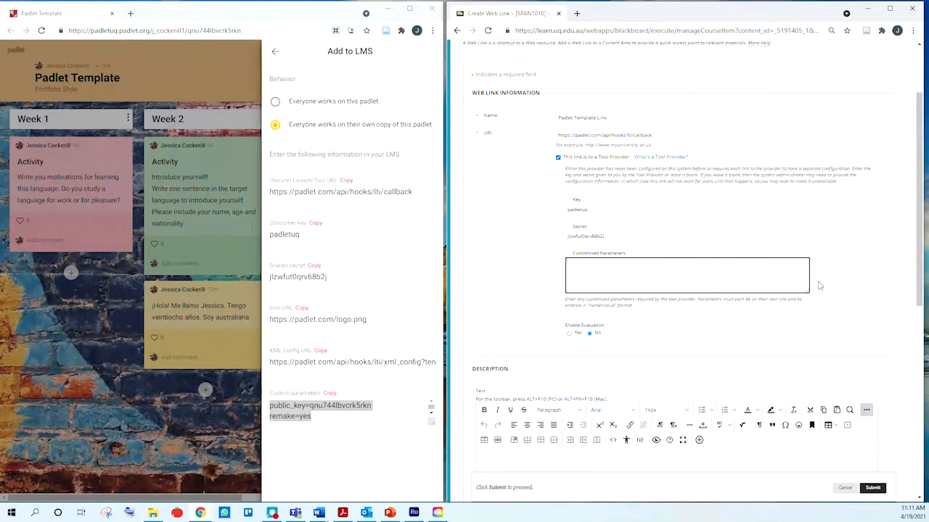
{"action": "key", "text": "ctrl+v"}
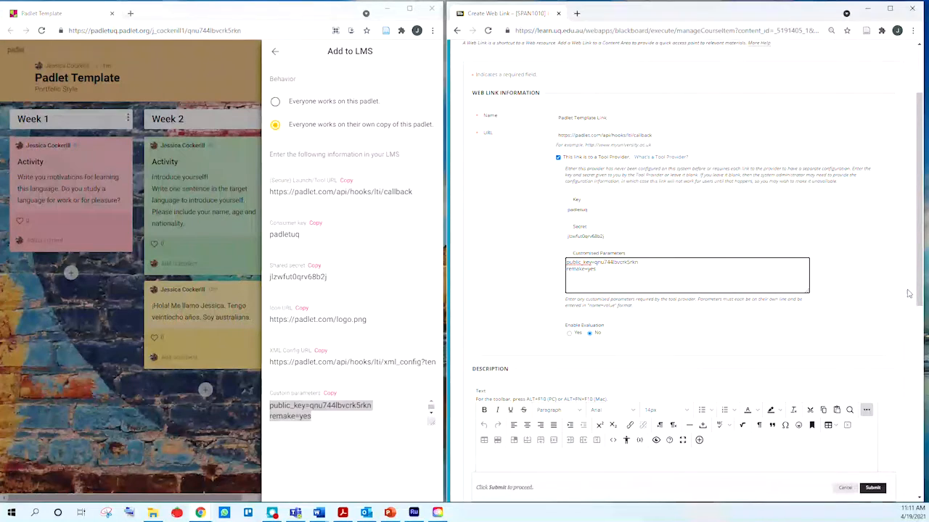
{"action": "scroll", "coordinate": [907, 293], "scroll_direction": "down", "scroll_amount": 2}
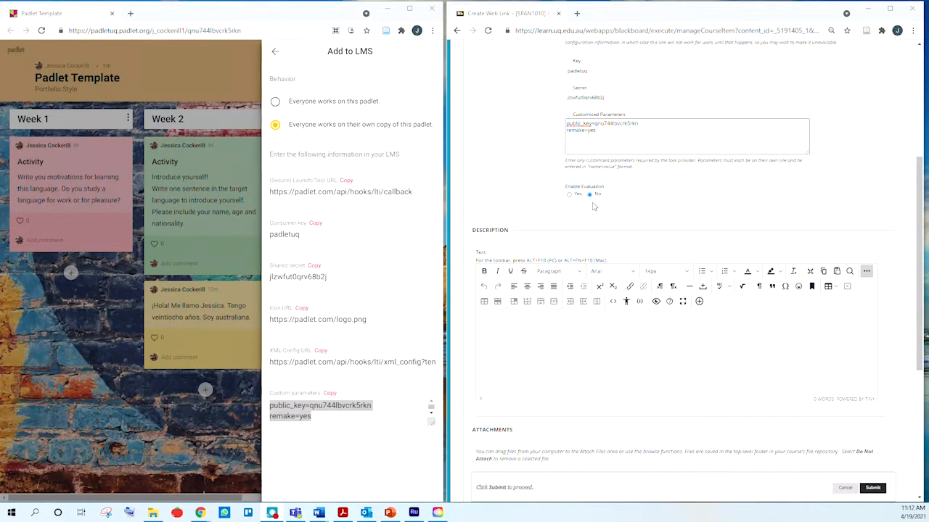
{"action": "left_click", "coordinate": [569, 195]}
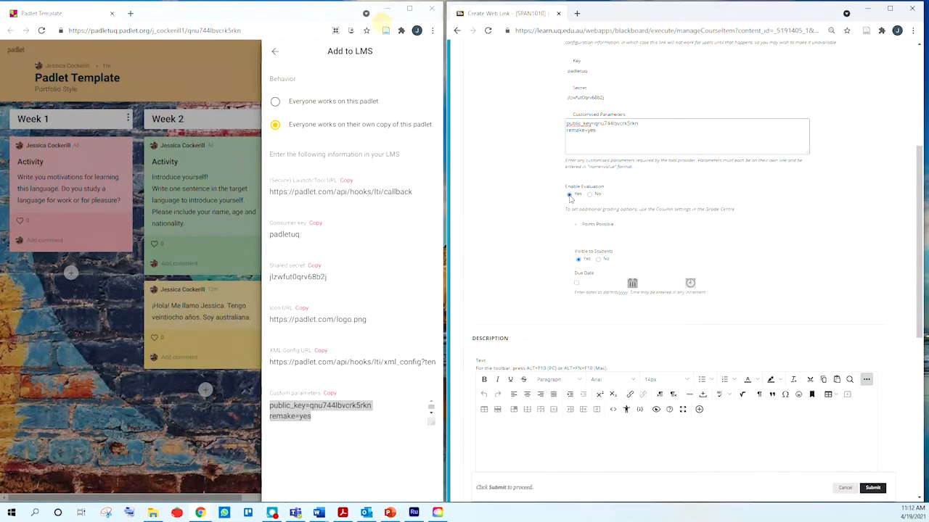
{"action": "left_click", "coordinate": [589, 233]}
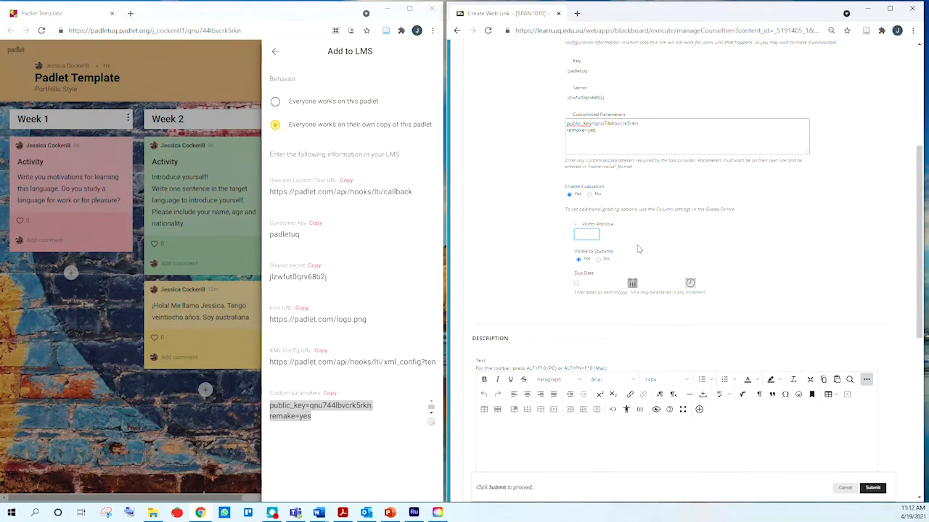
{"action": "left_click", "coordinate": [592, 196]}
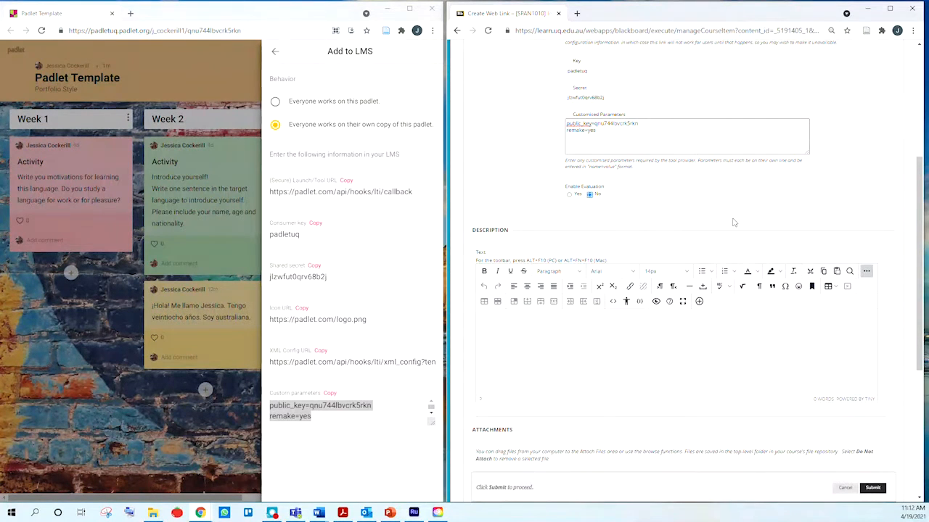
Write "Click on the link to open your Padlet!" as the web link's description text.
{"action": "scroll", "coordinate": [666, 207], "scroll_direction": "down", "scroll_amount": 1}
{"action": "scroll", "coordinate": [666, 207], "scroll_direction": "down", "scroll_amount": 2}
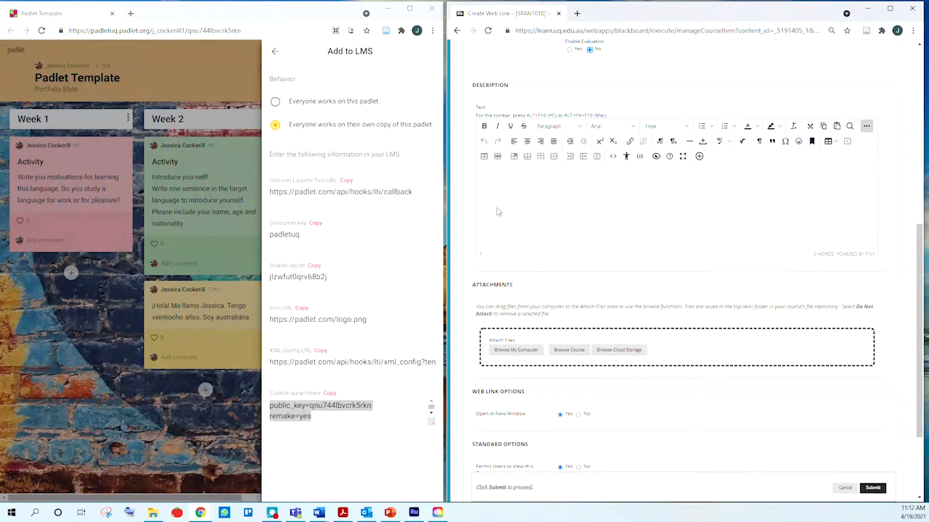
{"action": "left_click", "coordinate": [529, 187]}
{"action": "type", "text": "Click on the link"}
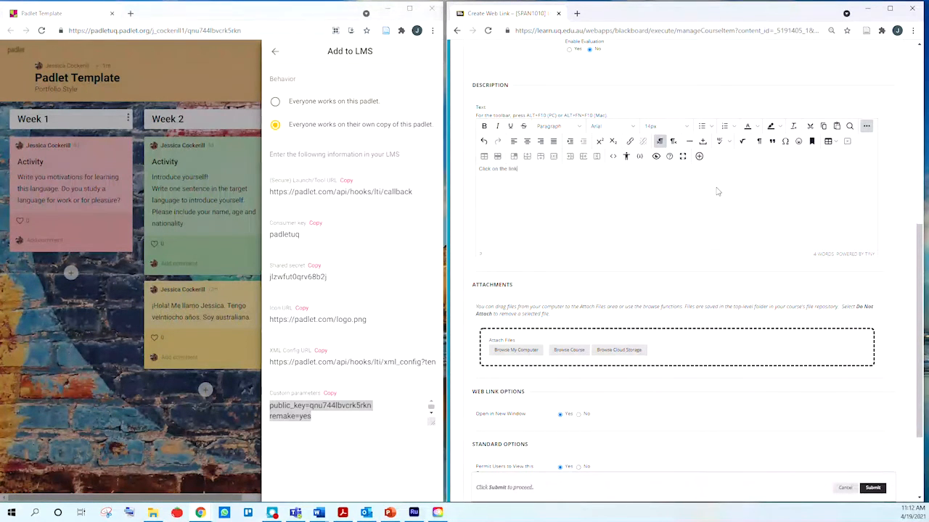
{"action": "type", "text": " to open your Padlet!"}
{"action": "key", "text": "Return"}
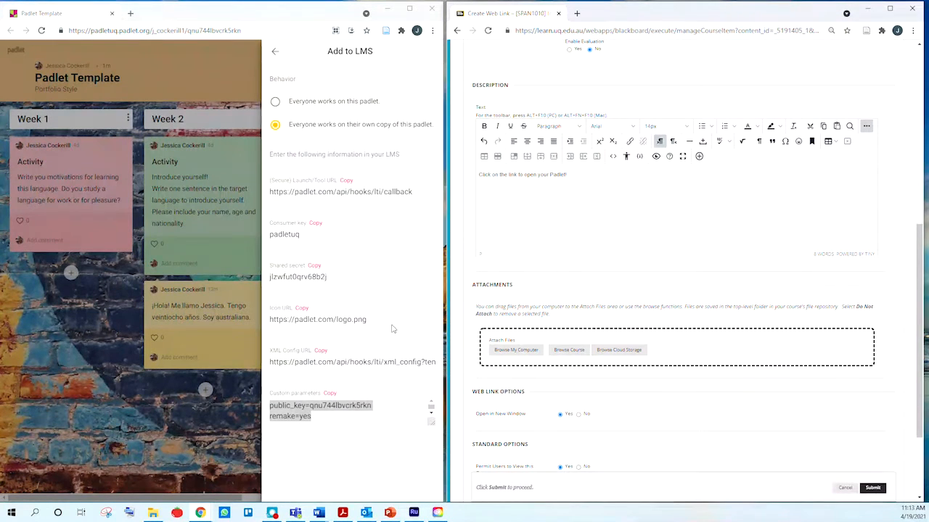
{"action": "left_click", "coordinate": [288, 368]}
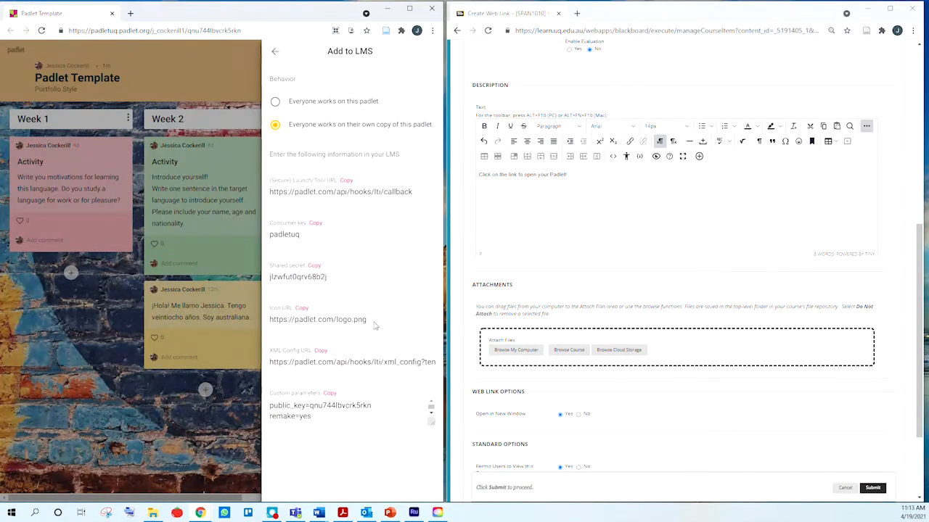
{"action": "left_click_drag", "start_coordinate": [375, 326], "coordinate": [263, 328]}
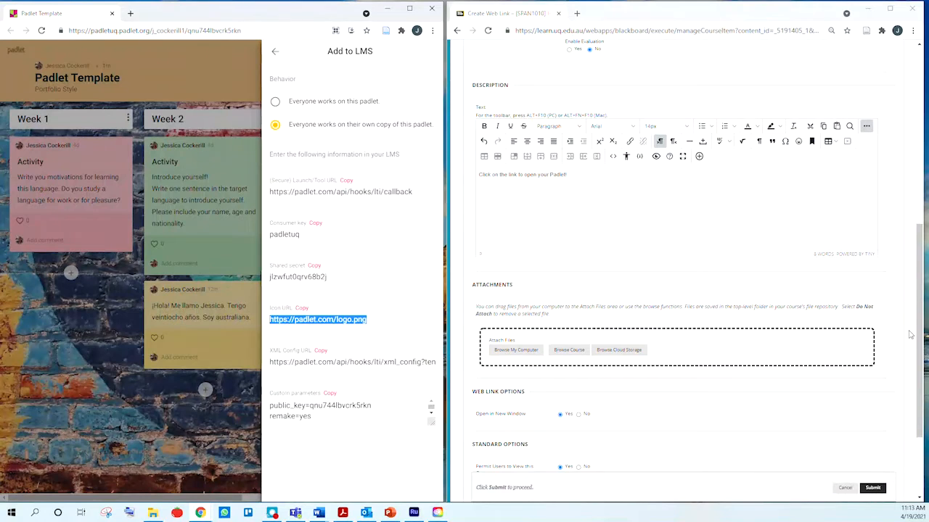
{"action": "left_click", "coordinate": [623, 183]}
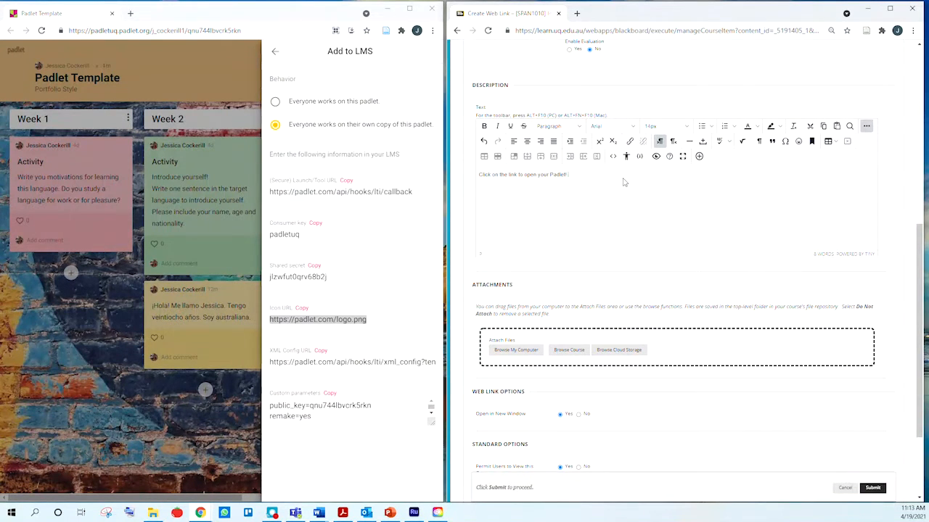
{"action": "key", "text": "ctrl+v"}
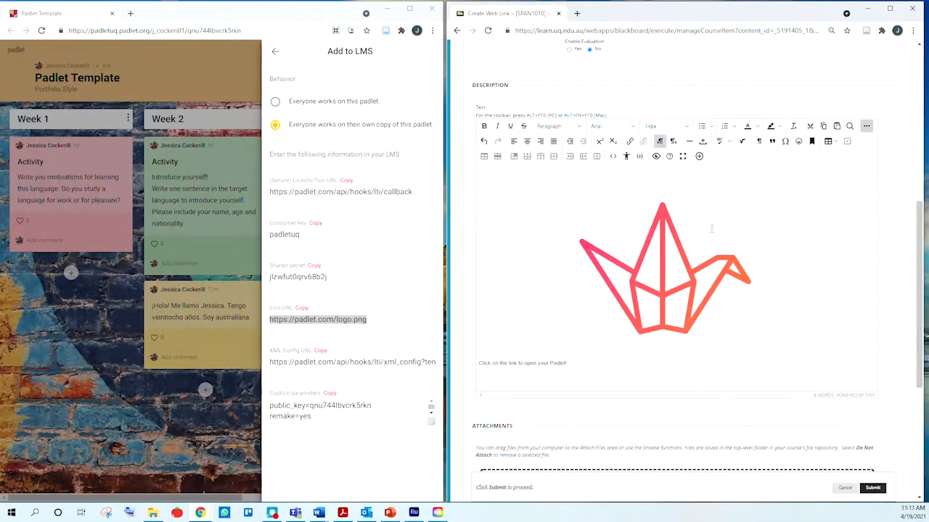
Shrink the Padlet logo in the description to a small icon beside the text.
{"action": "left_click", "coordinate": [711, 229]}
{"action": "left_click_drag", "start_coordinate": [760, 171], "coordinate": [571, 211]}
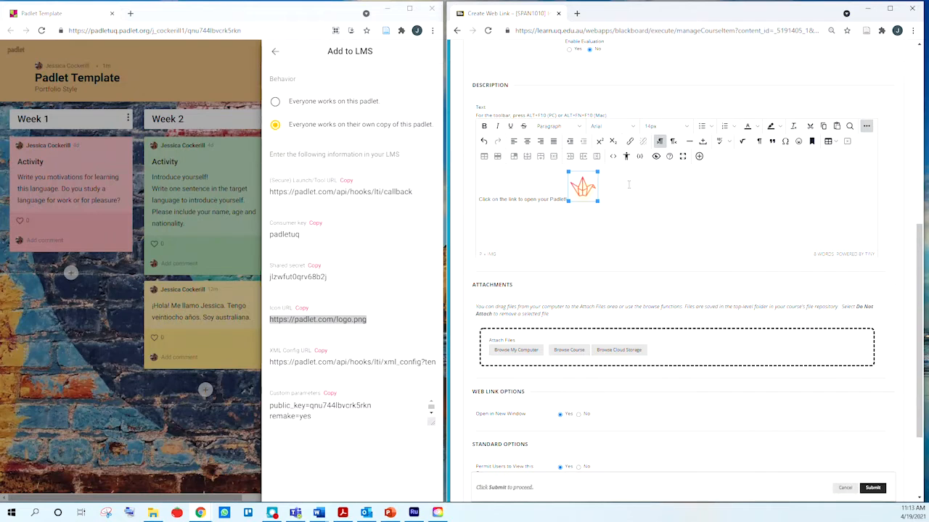
{"action": "left_click_drag", "start_coordinate": [597, 171], "coordinate": [588, 181]}
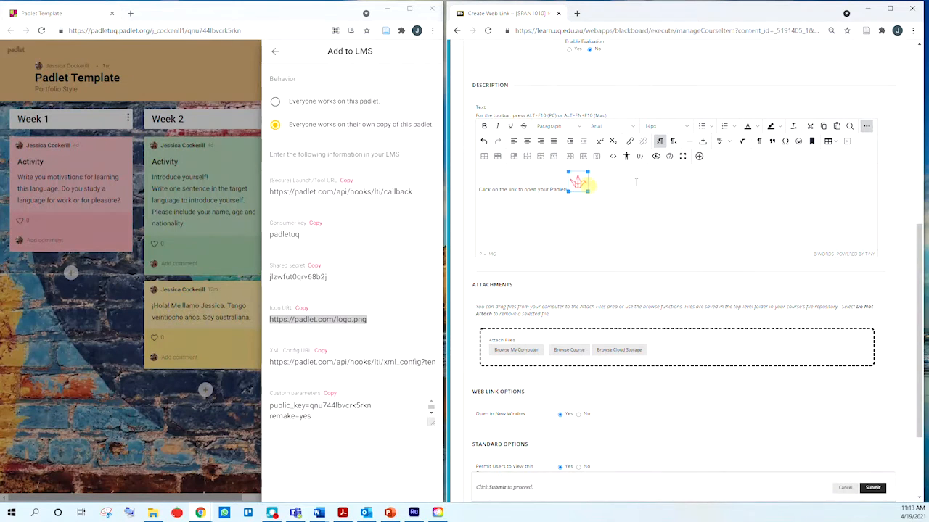
{"action": "left_click", "coordinate": [691, 212]}
Review the web link's remaining options, including the date and time restrictions, and submit the link.
{"action": "scroll", "coordinate": [816, 338], "scroll_direction": "down", "scroll_amount": 3}
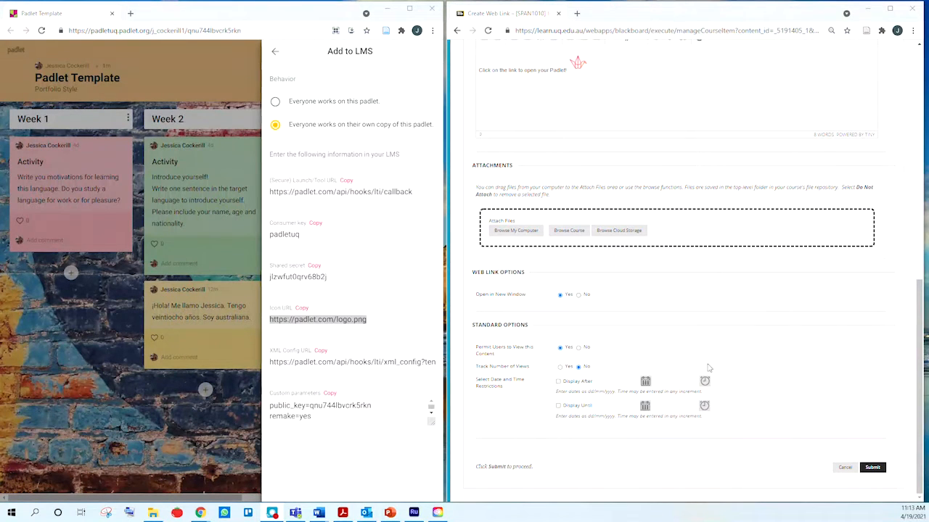
{"action": "left_click_drag", "start_coordinate": [739, 396], "coordinate": [721, 419]}
{"action": "left_click", "coordinate": [756, 409]}
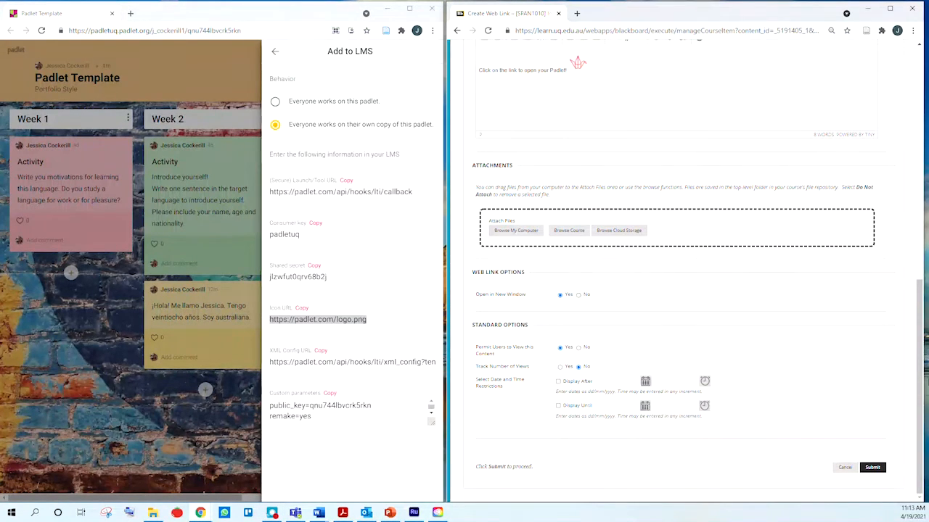
{"action": "left_click", "coordinate": [872, 468]}
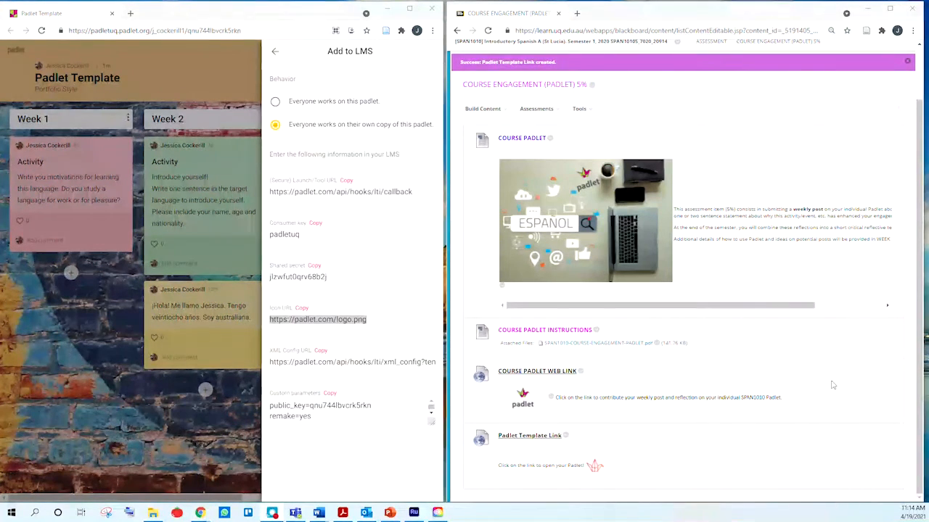
Open the new Padlet Template Link from the course content area and maximize its browser window.
{"action": "left_click", "coordinate": [548, 436]}
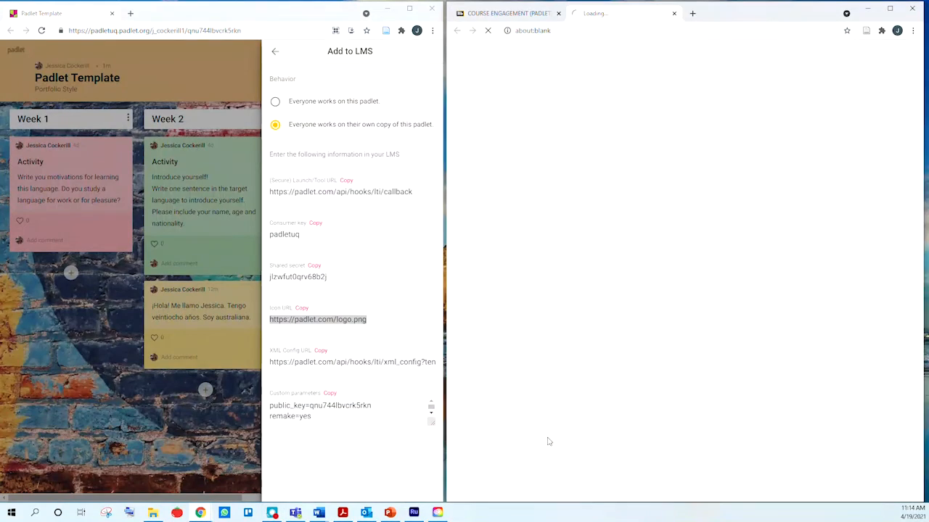
{"action": "left_click", "coordinate": [889, 10]}
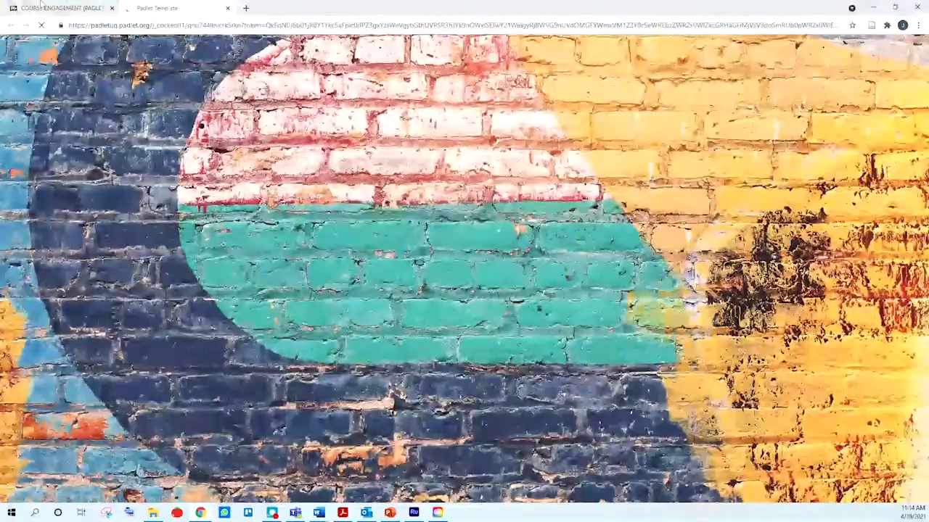